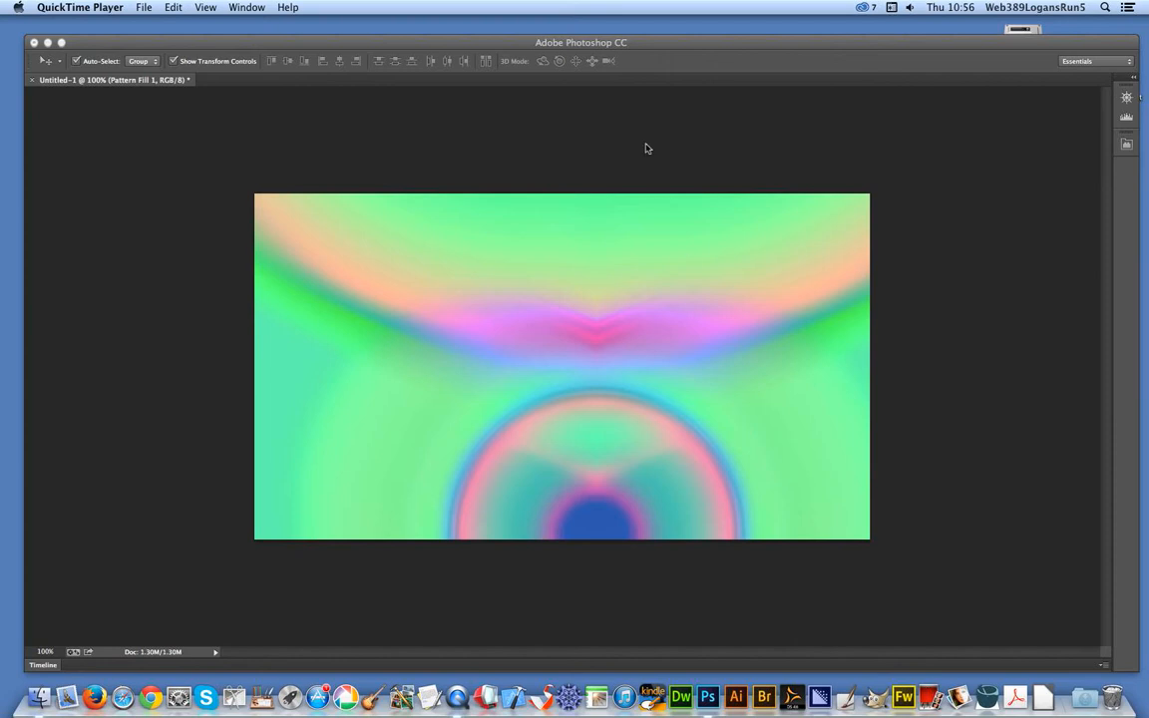
Add a new pattern fill layer using the brown-and-white symmetrical pattern at 100% scale, with the pattern shifted up and to the left.
left_click(506, 47)
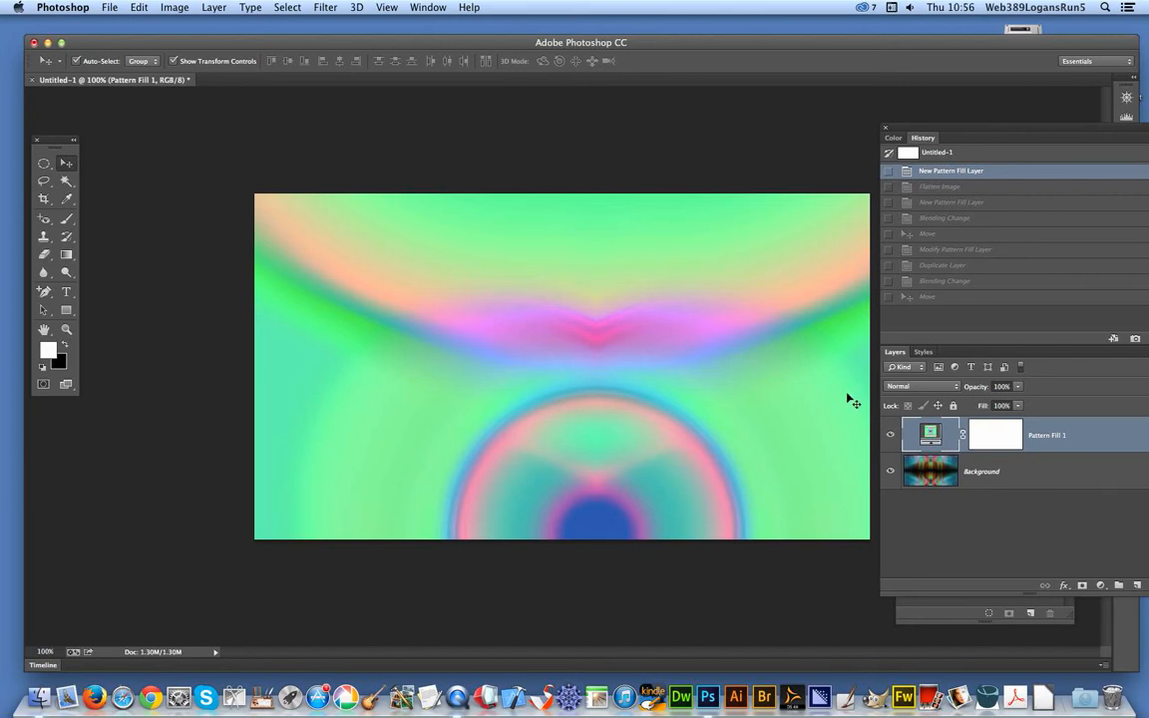
left_click(216, 8)
mouse_move(257, 130)
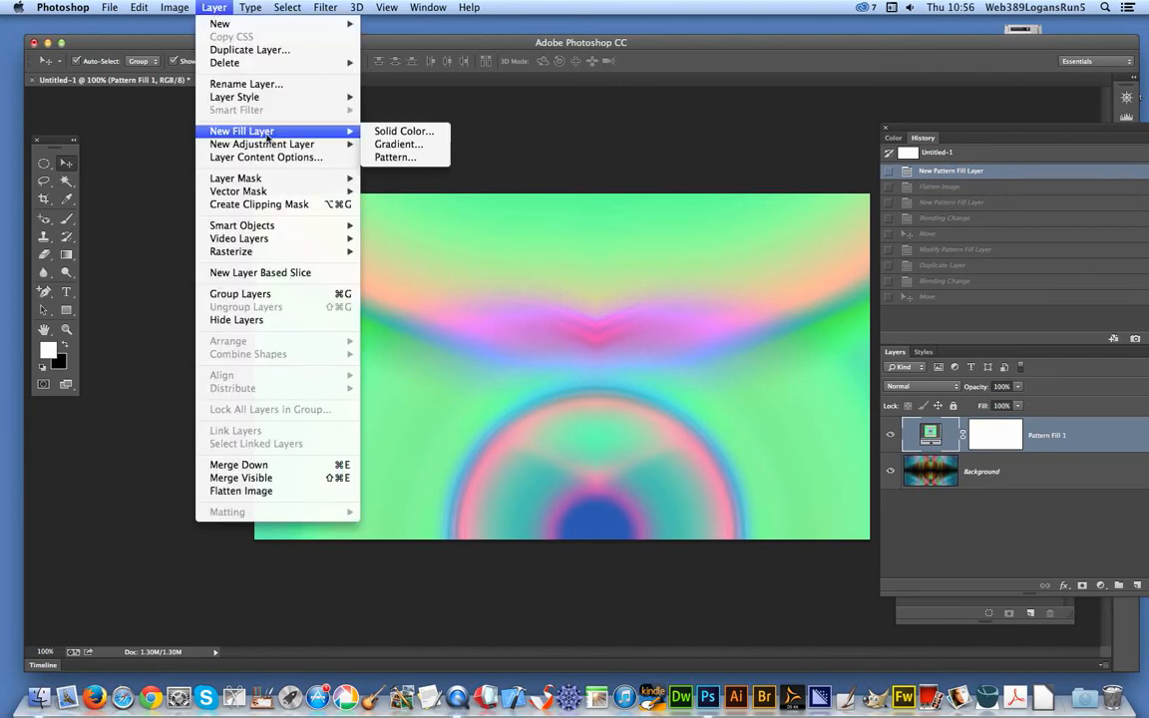
left_click(419, 166)
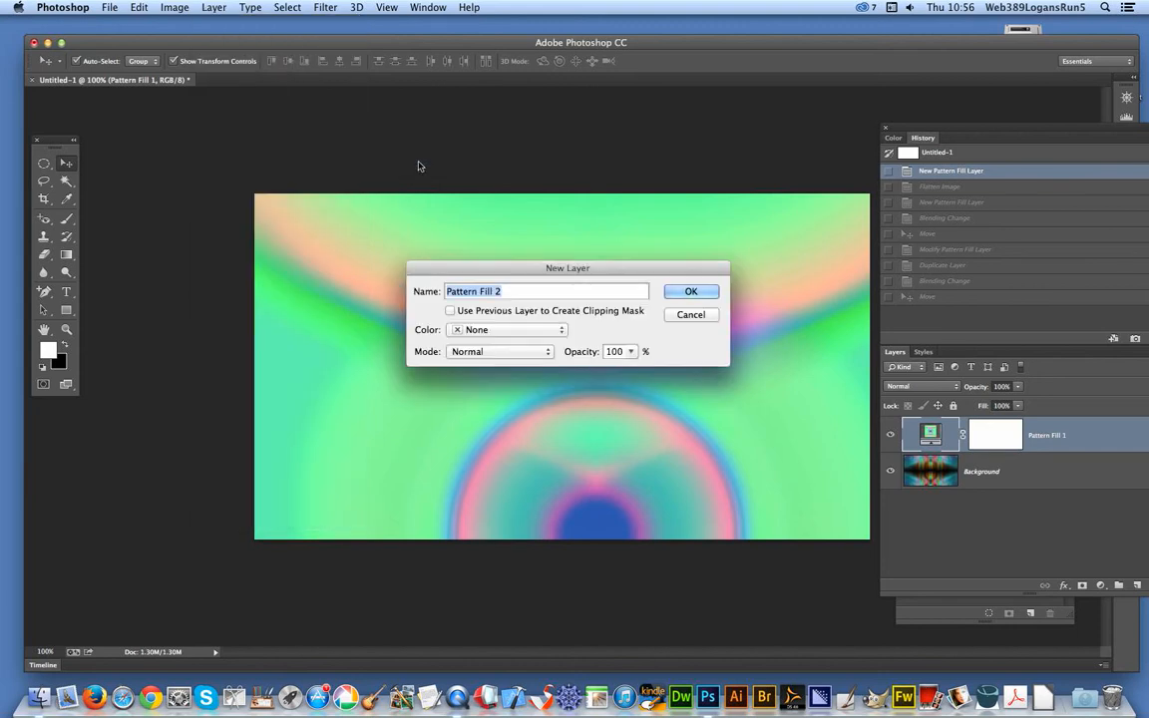
left_click(686, 293)
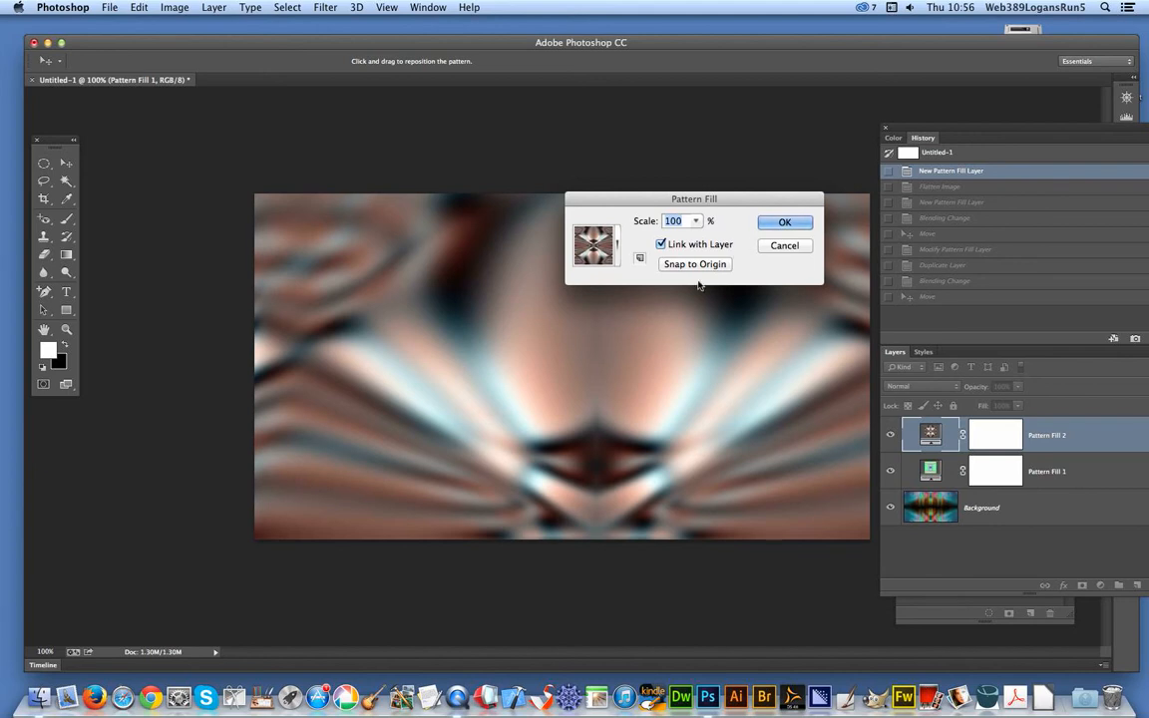
mouse_move(614, 325)
left_mouse_down()
mouse_move(585, 300)
mouse_move(636, 346)
mouse_move(604, 317)
left_mouse_up()
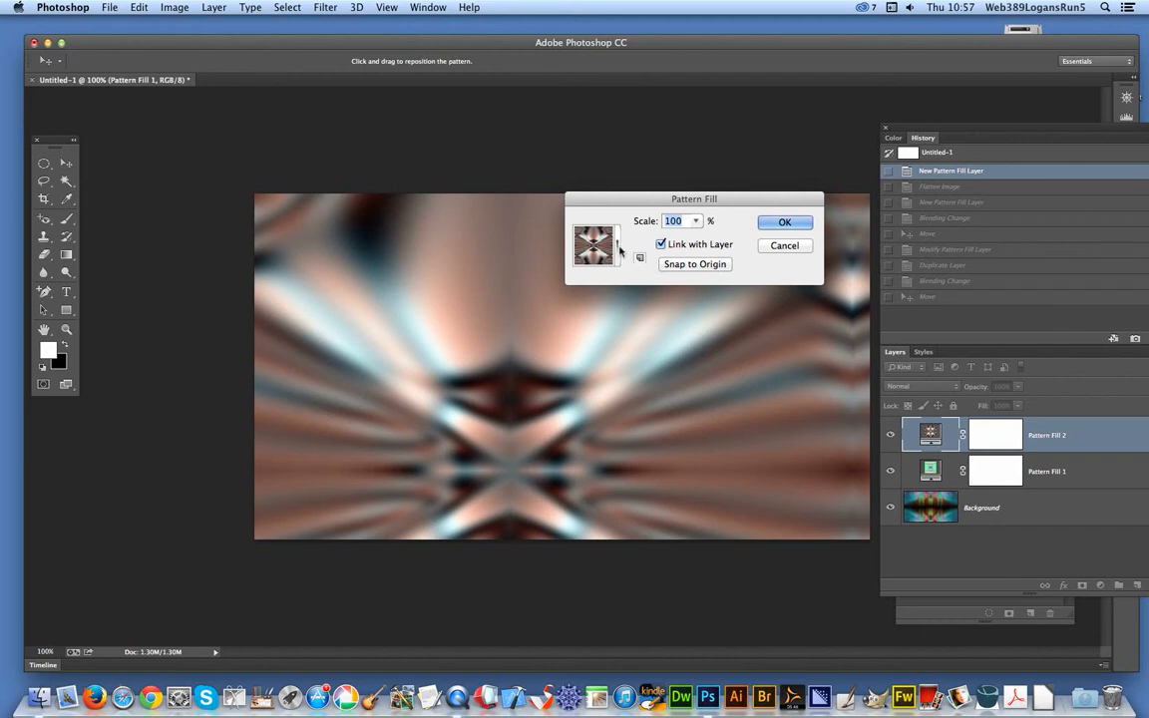
left_click(618, 249)
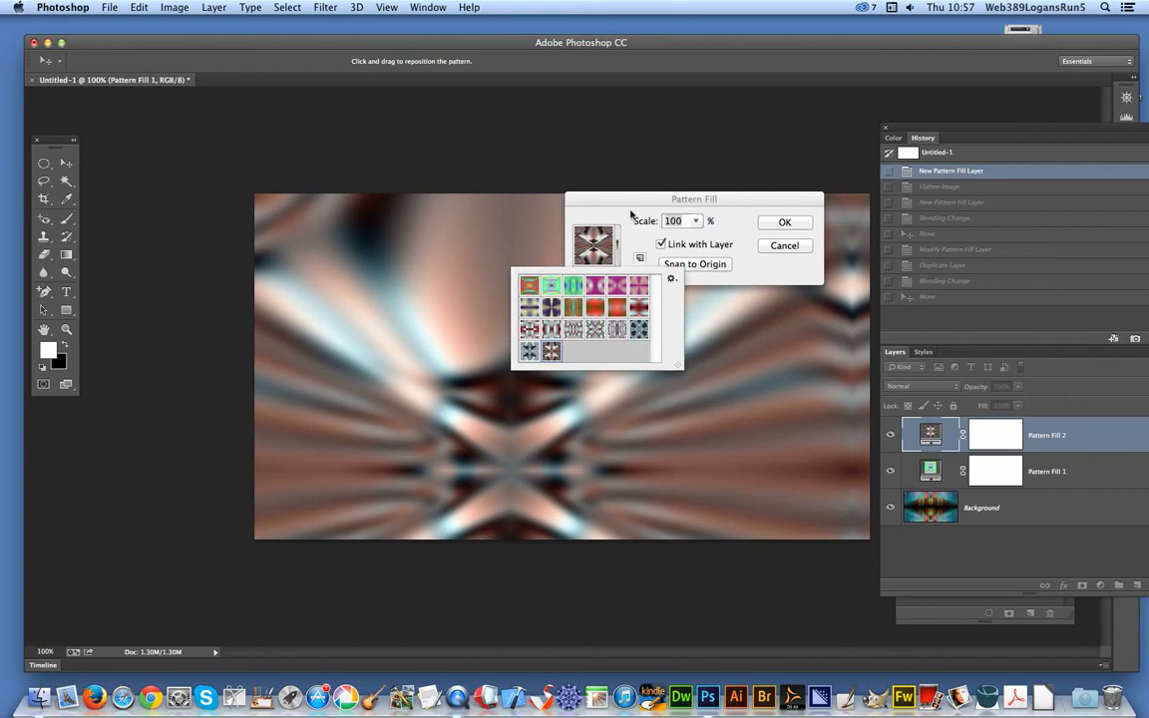
left_click(573, 196)
left_click(785, 223)
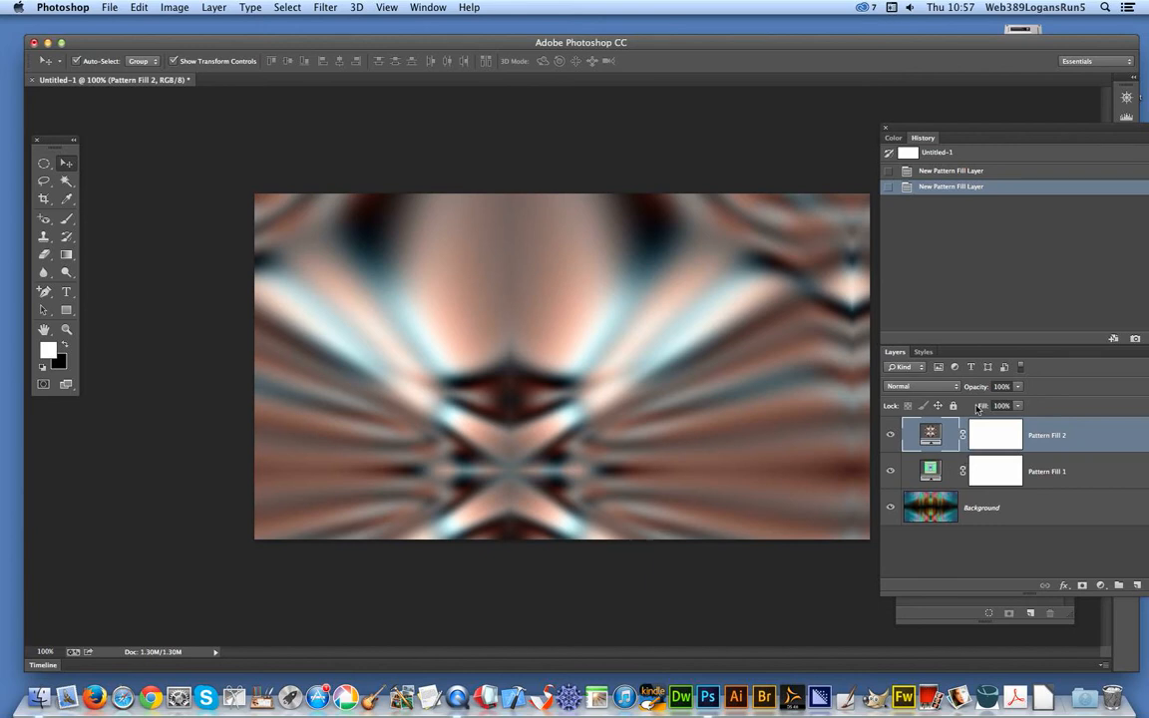
Try the Lighten blend mode on the Pattern Fill 2 layer and shift its pattern further up and to the left.
left_click(927, 388)
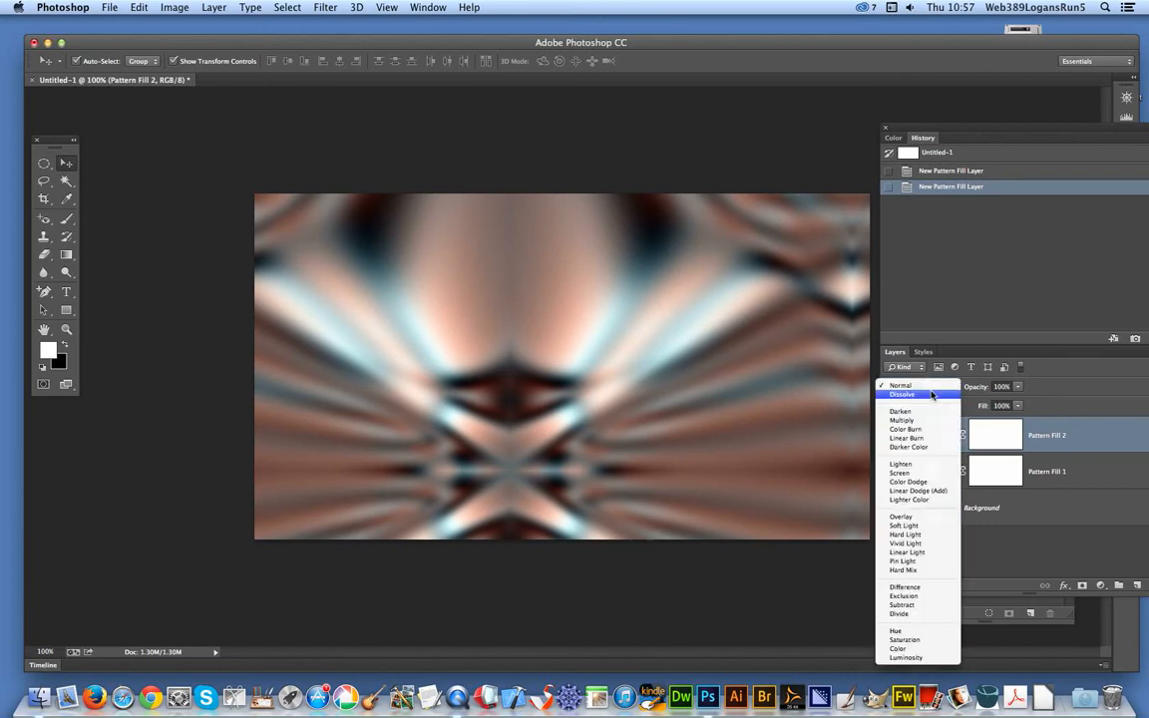
left_click(915, 466)
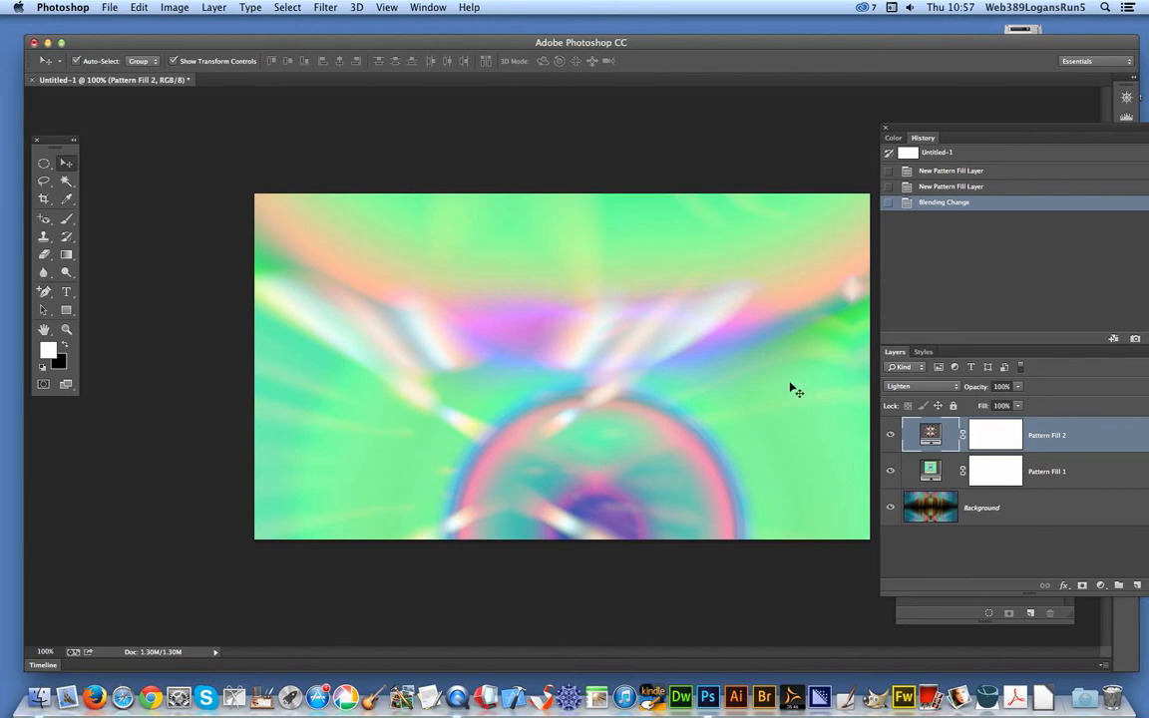
left_click_drag(648, 381, 555, 331)
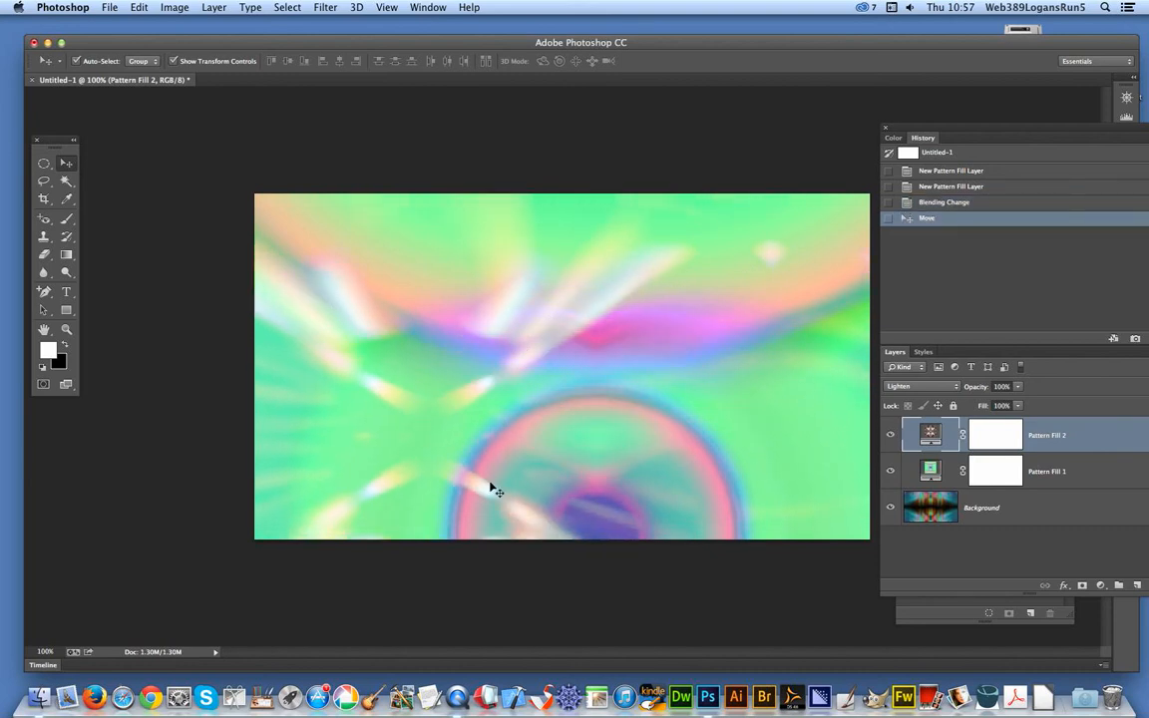
Set the Pattern Fill 2 layer's blend mode to Darken and move its pattern until it is roughly centred on the canvas.
left_click(903, 387)
left_click(897, 334)
left_click_drag(546, 339, 787, 392)
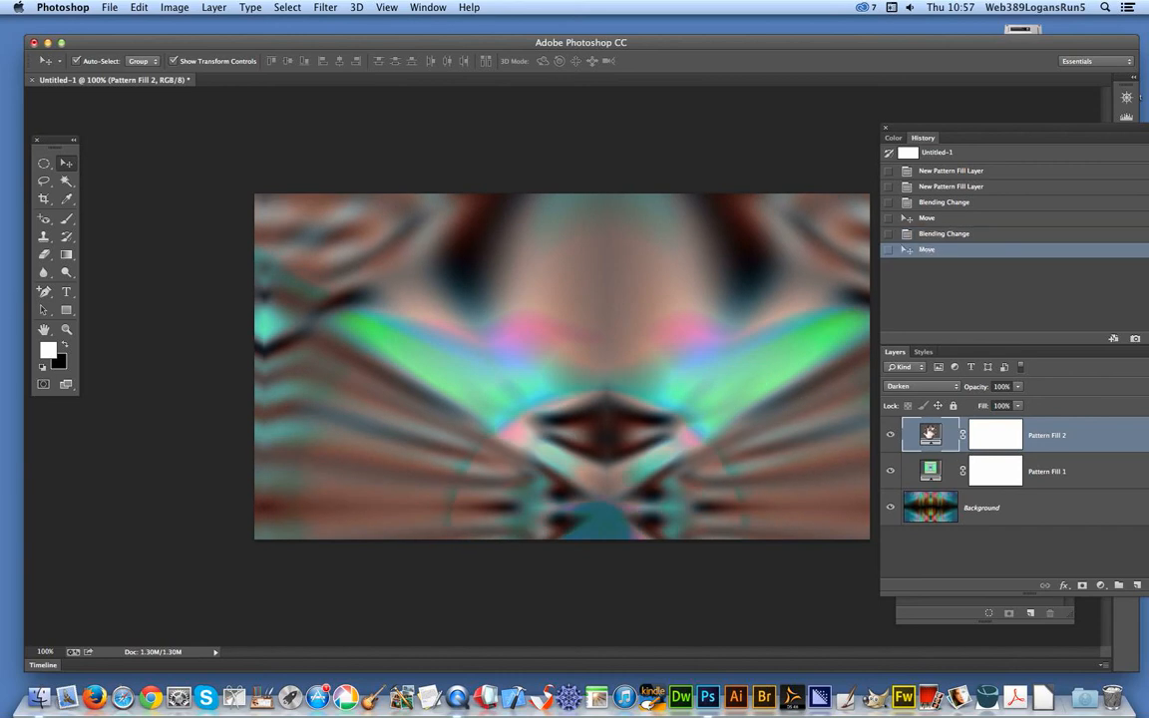
Scale the Pattern Fill 2 pattern to 200% and shift it up and left so the blue circle and its ring show through.
double_click(930, 435)
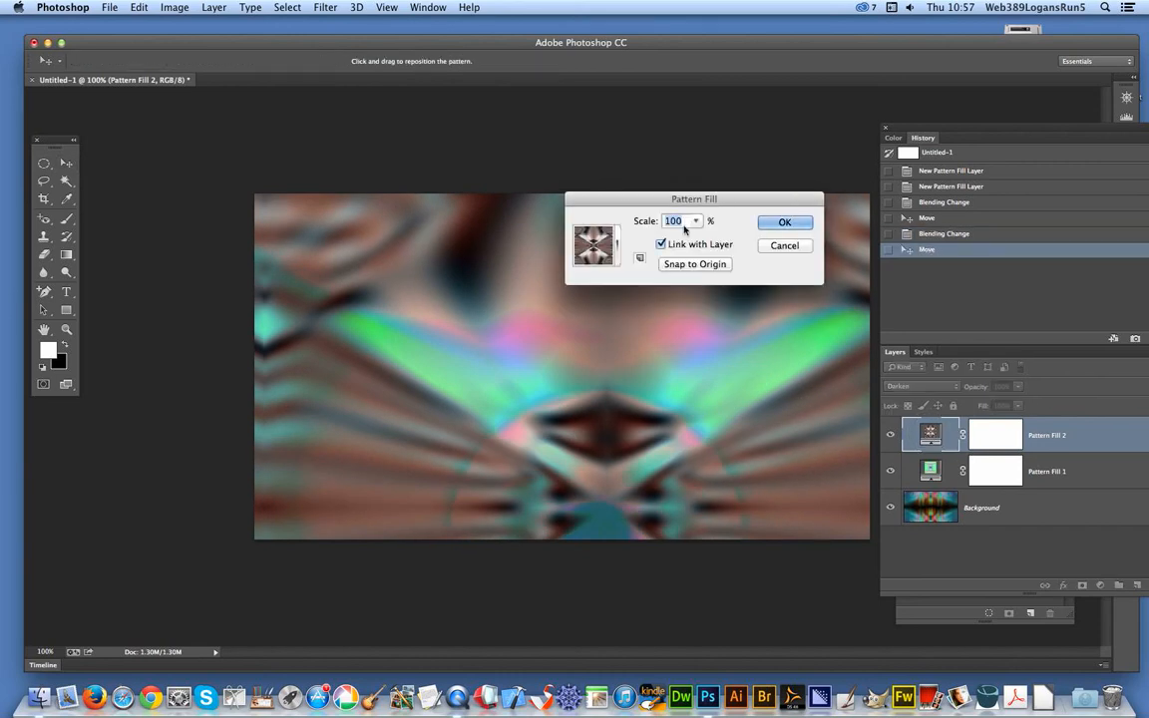
type("200")
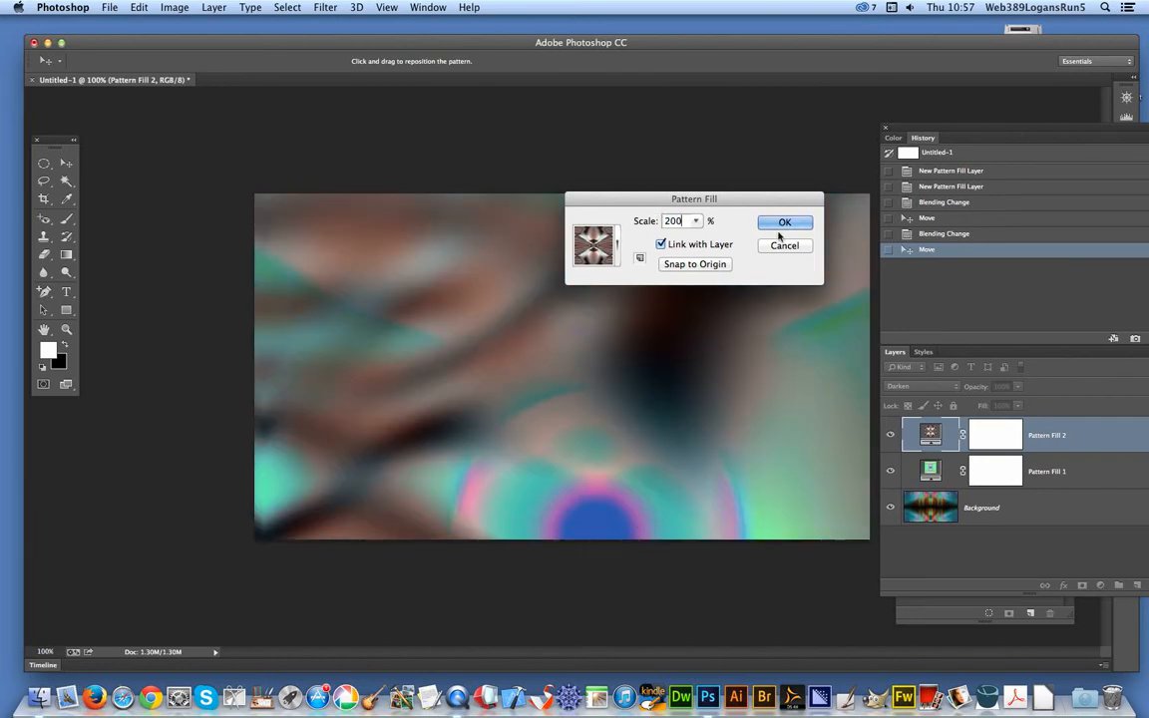
left_click(784, 226)
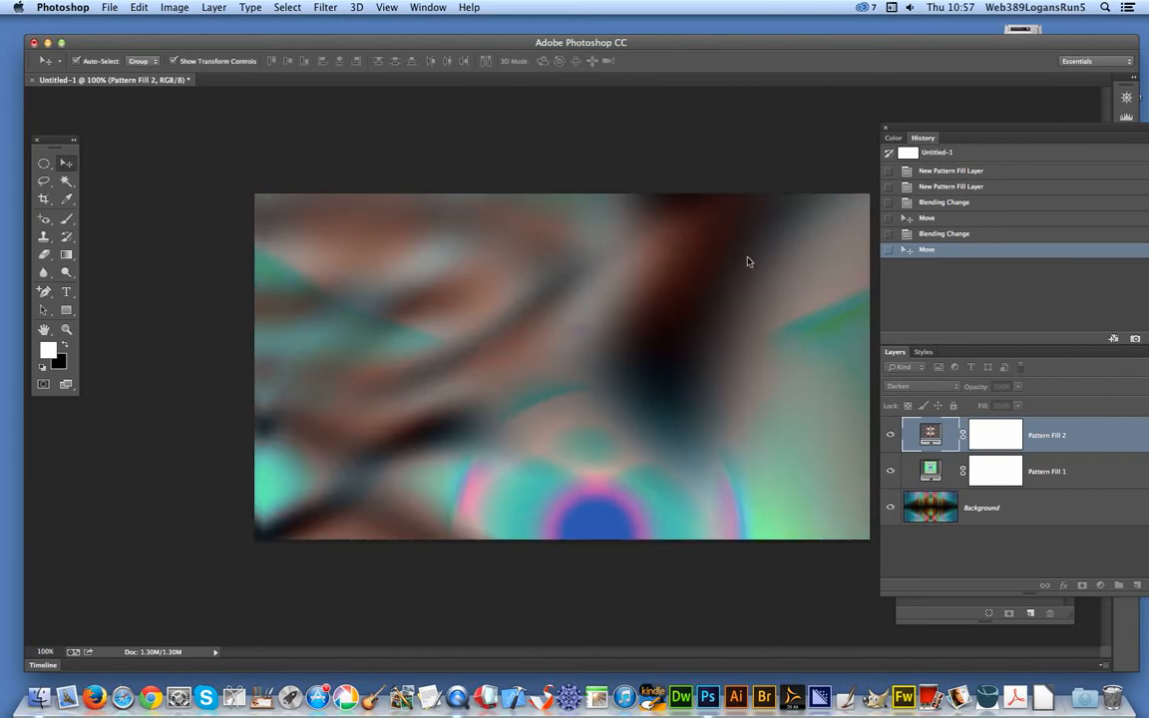
left_click_drag(565, 431, 505, 345)
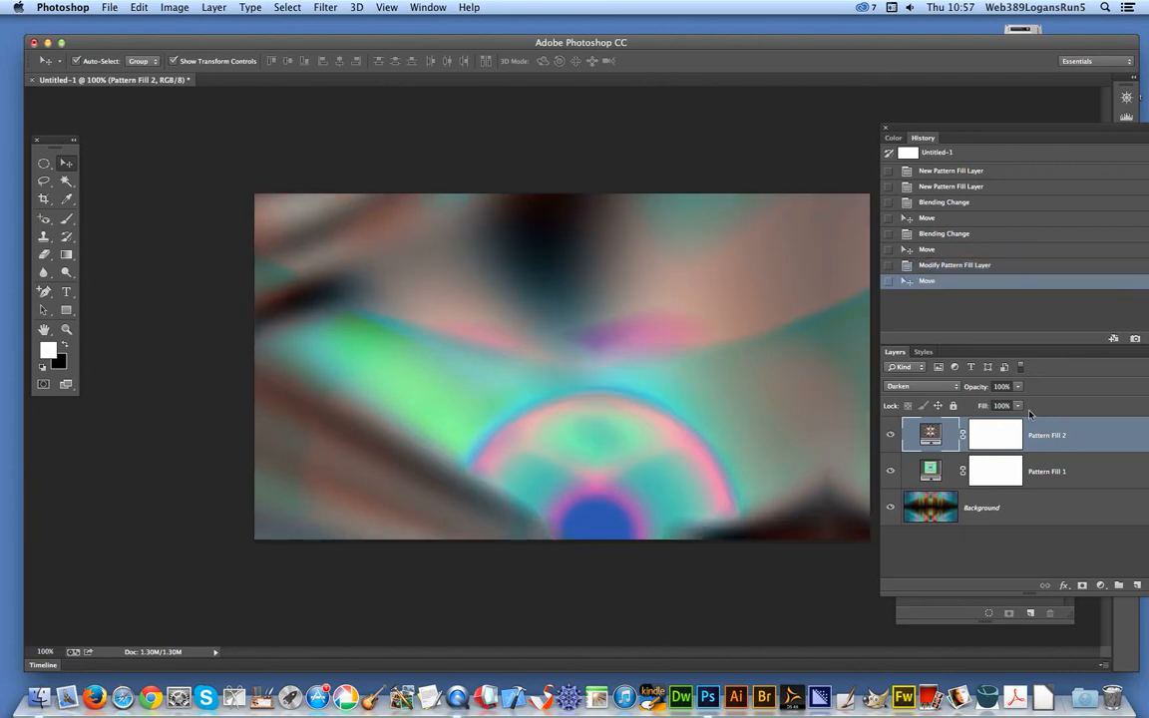
left_click_drag(701, 516, 688, 506)
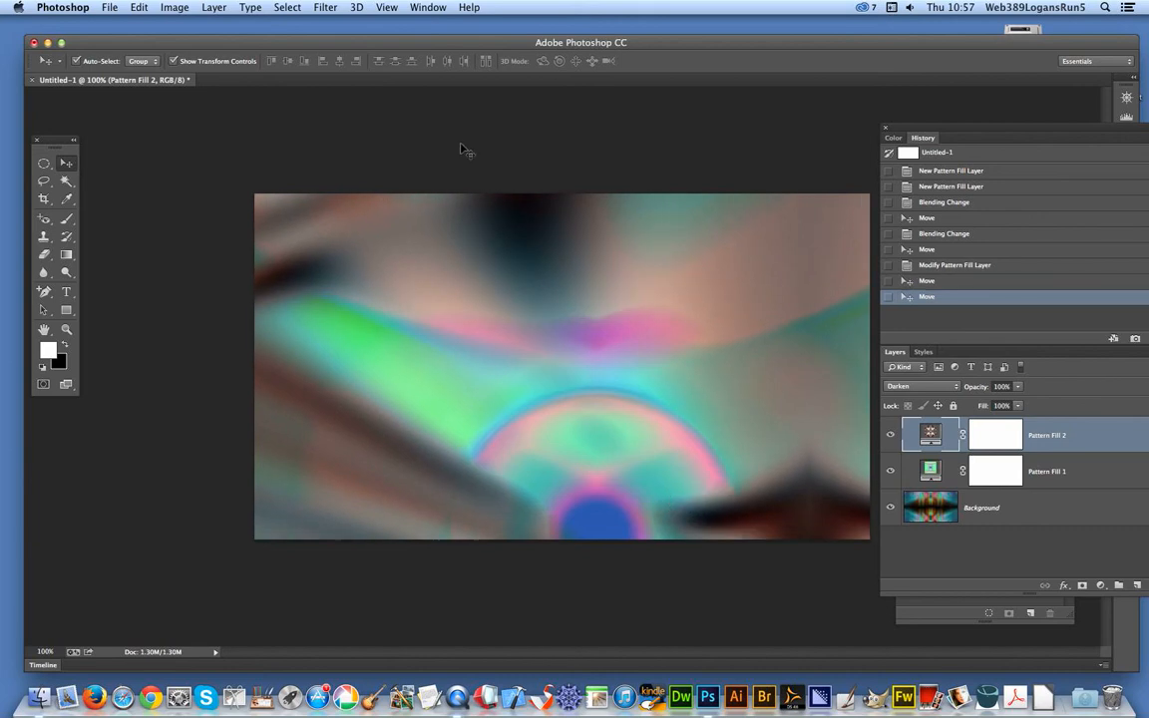
Duplicate the Pattern Fill 2 layer, keeping the default copy name.
left_click(213, 8)
mouse_move(225, 62)
left_click(239, 50)
left_click(712, 287)
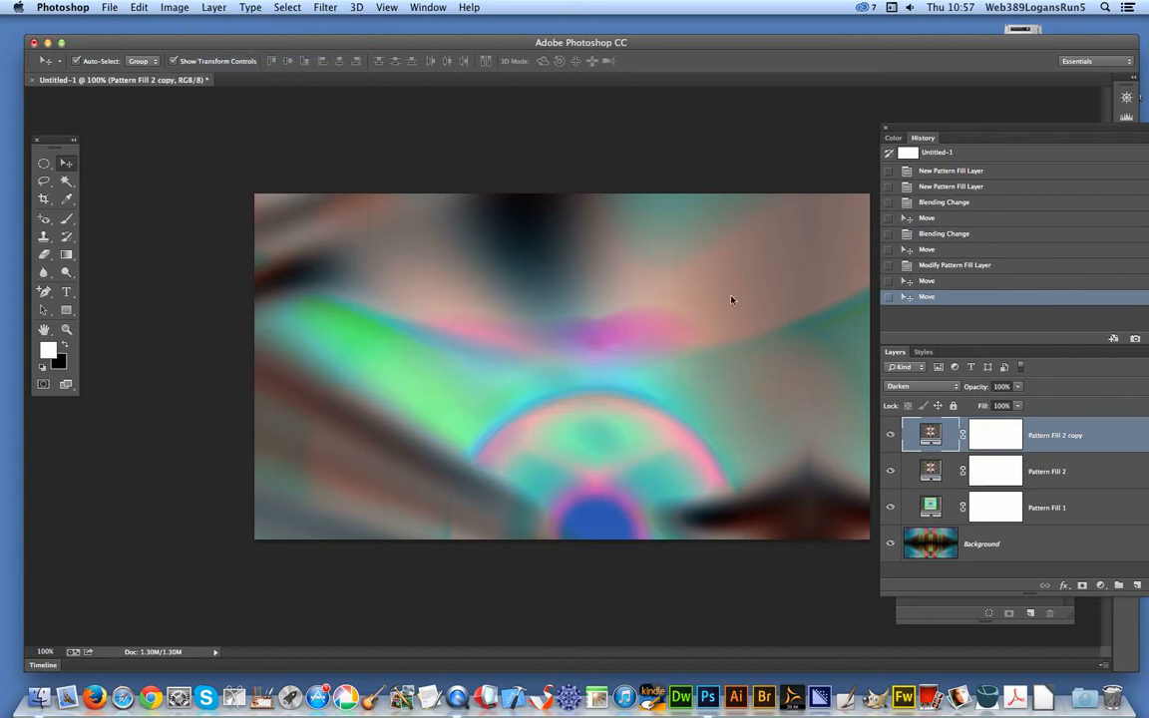
Change the duplicated layer's fill to the magenta pattern with pale circles and reposition it so magenta covers the canvas's right part.
double_click(929, 435)
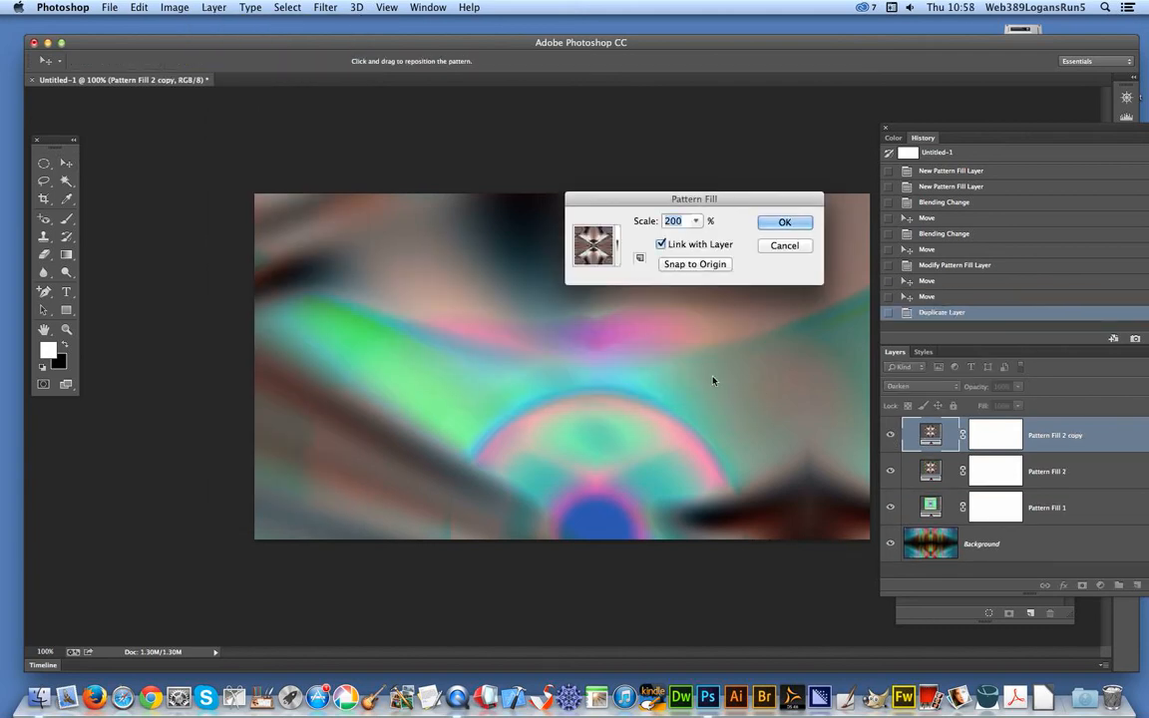
left_click(617, 245)
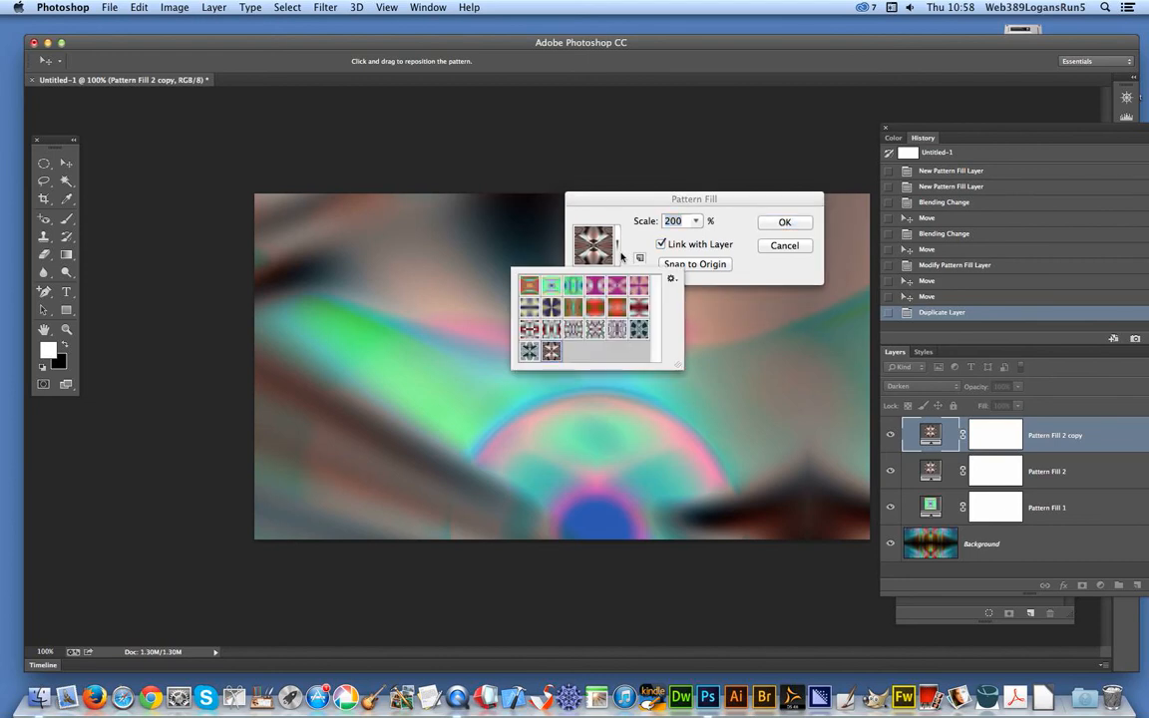
left_click(573, 311)
left_click(597, 288)
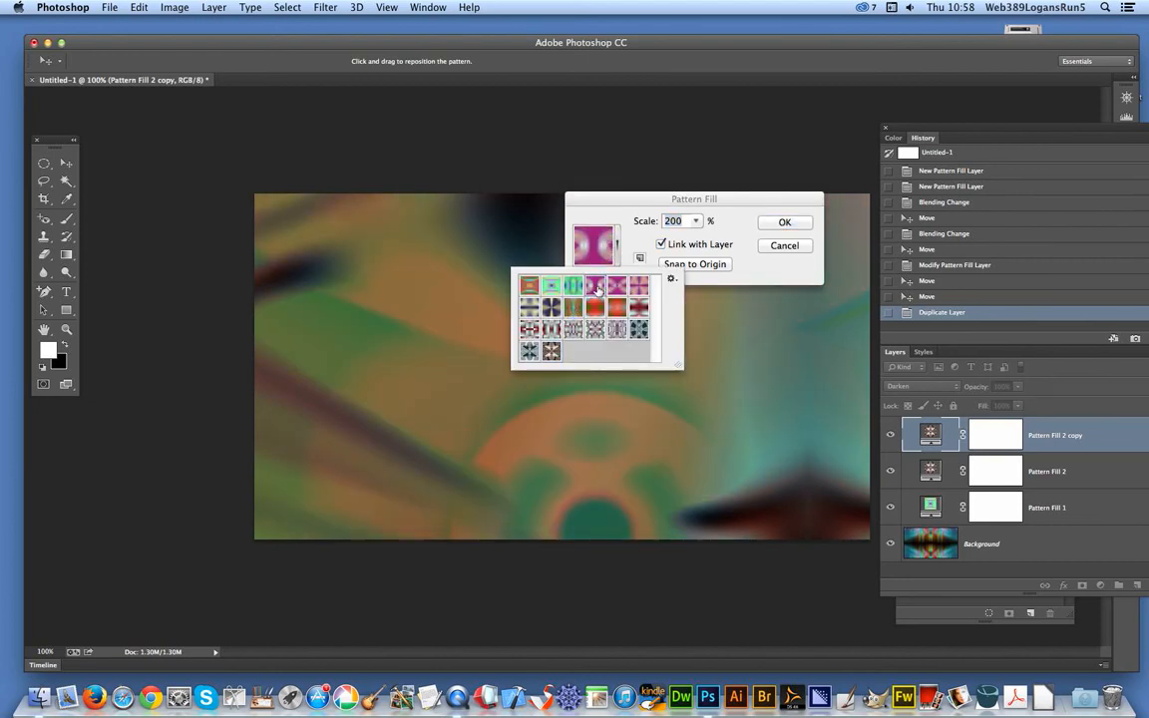
left_click(649, 485)
left_click_drag(554, 410, 654, 341)
left_click(781, 223)
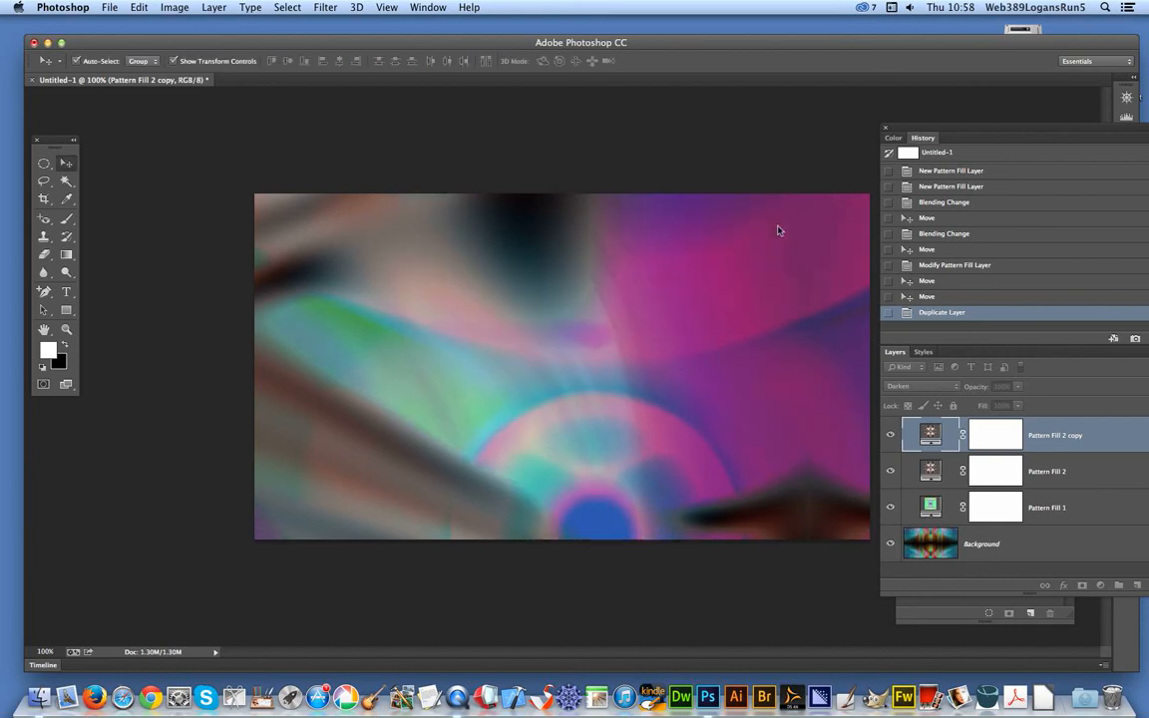
Try the Color Dodge blend mode on the duplicated layer and reposition its magenta pattern over the canvas.
left_click(910, 388)
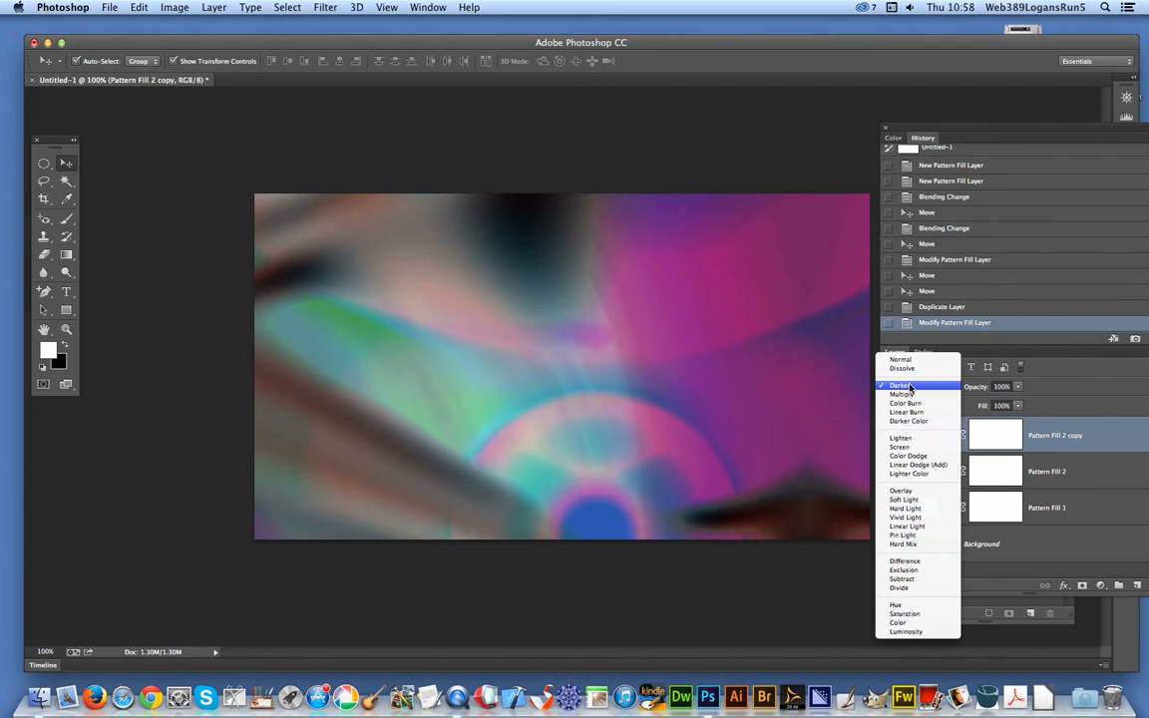
left_click(909, 455)
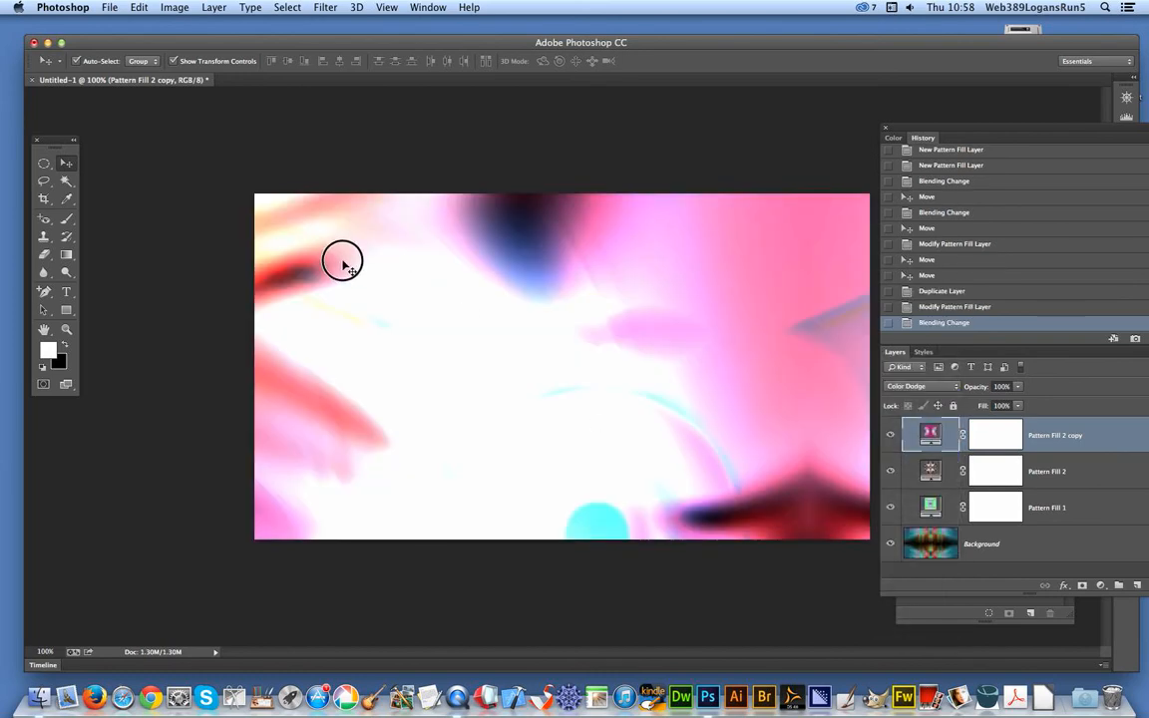
left_click_drag(427, 325, 618, 569)
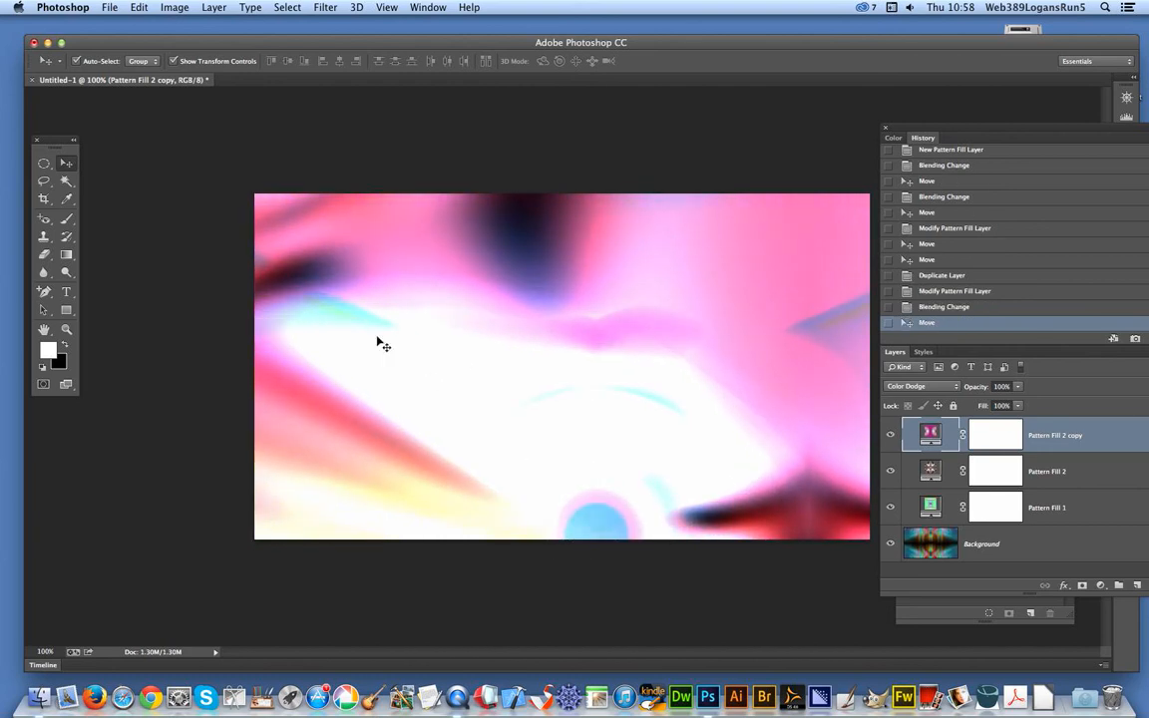
left_click_drag(357, 361, 375, 322)
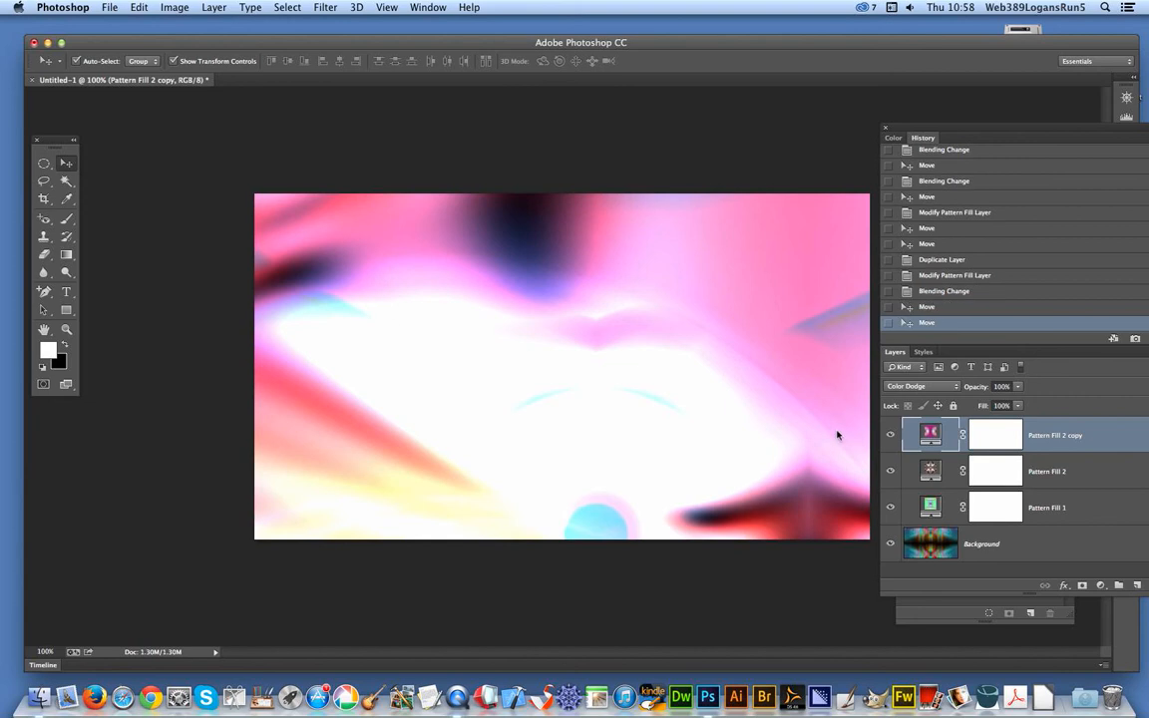
Switch the duplicated layer's fill to the red-and-grey symmetrical pattern and centre the pattern horizontally over the blue circle.
double_click(927, 439)
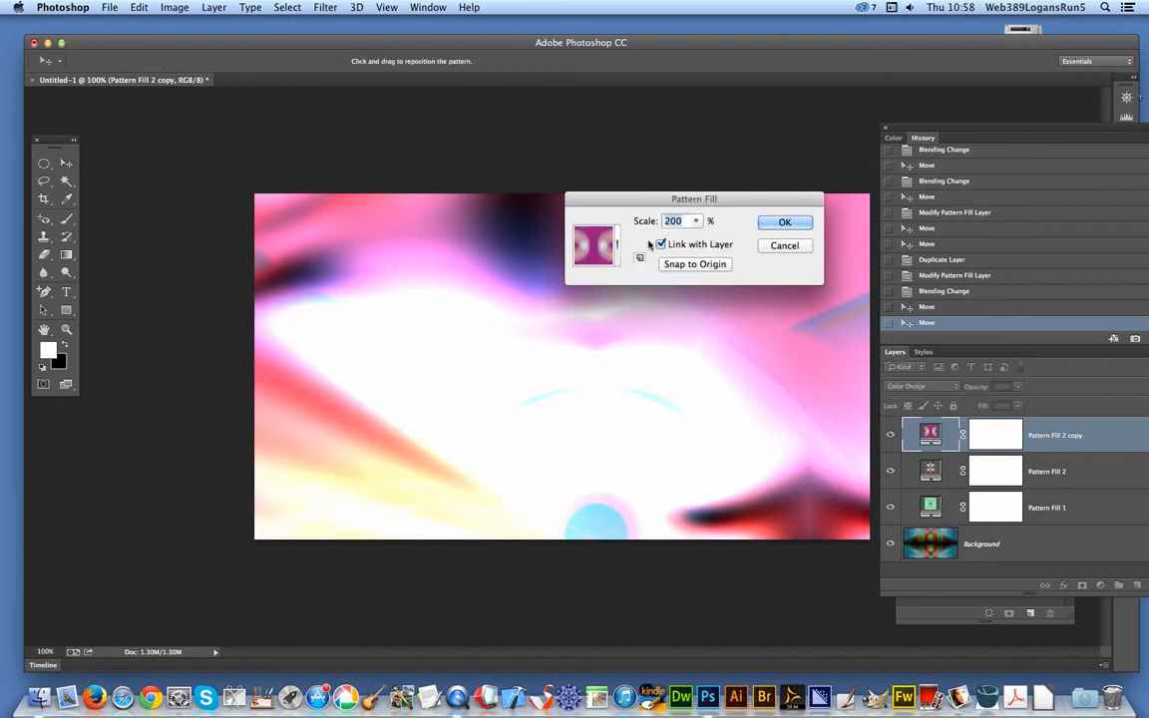
left_click(617, 257)
left_click(638, 333)
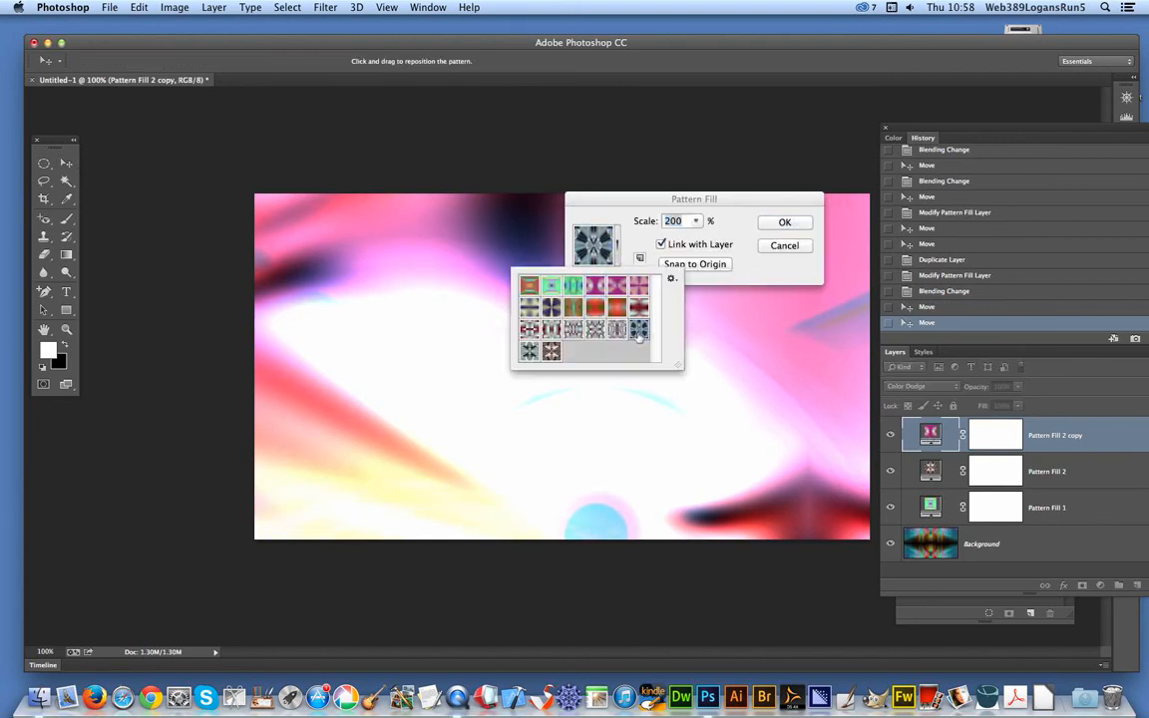
left_click(551, 290)
left_click(552, 329)
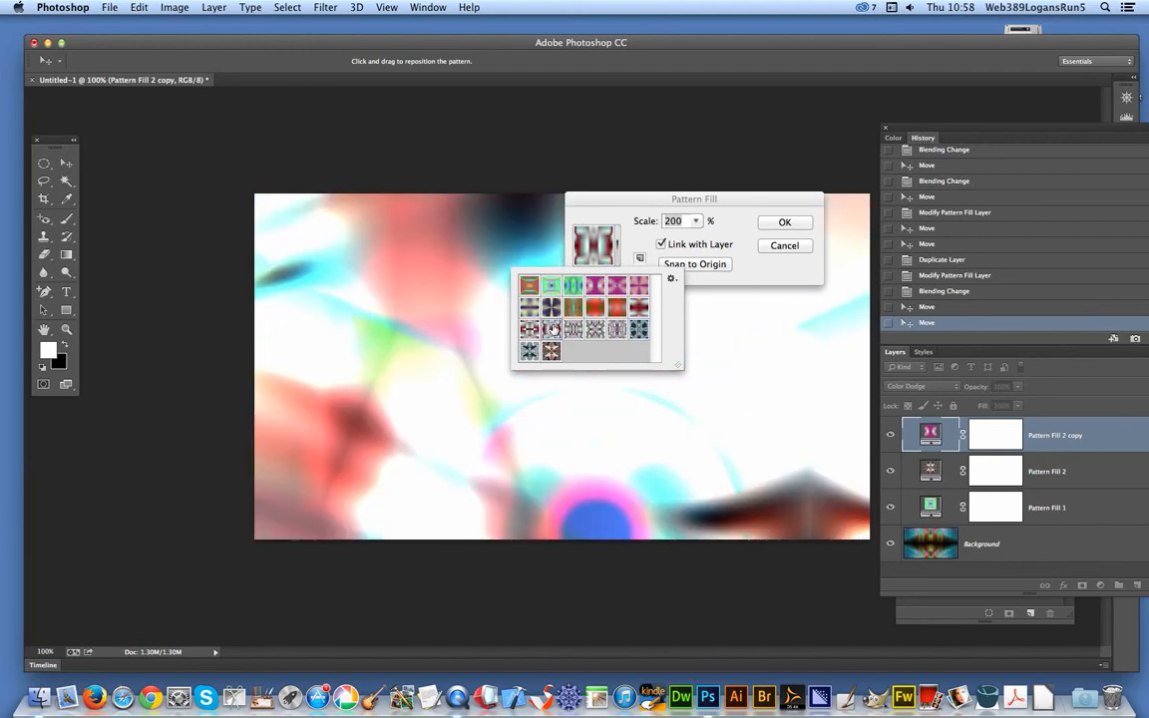
left_click(798, 235)
left_click(785, 221)
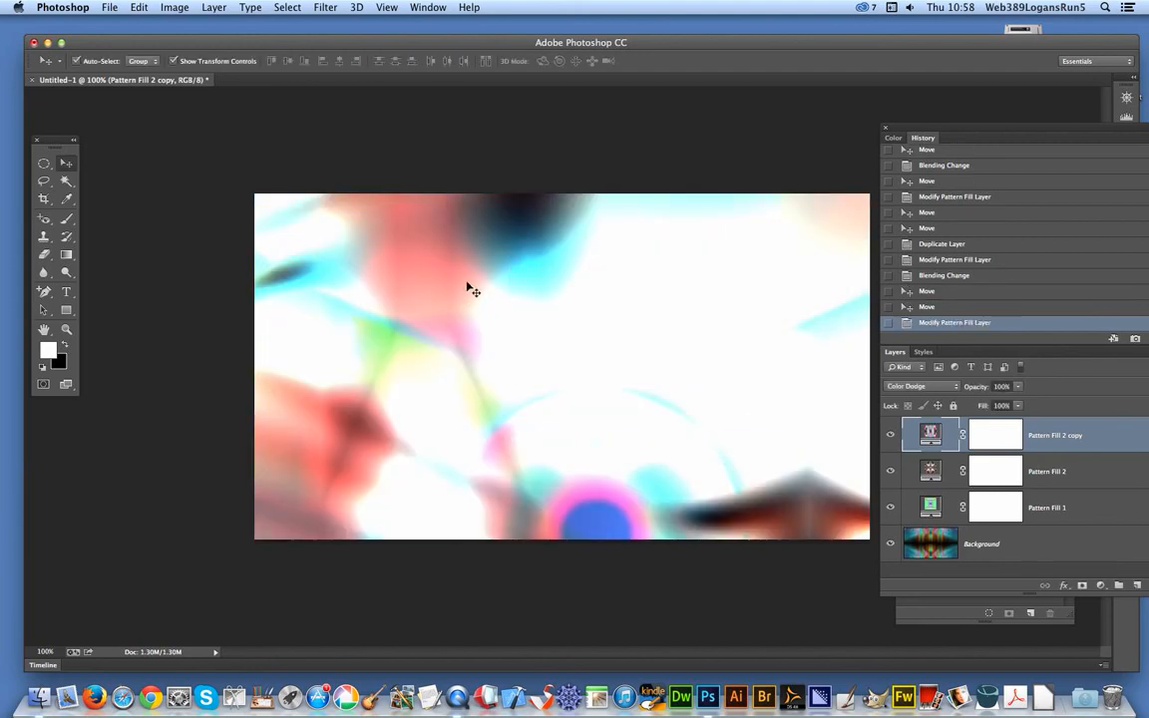
left_click_drag(606, 389, 643, 418)
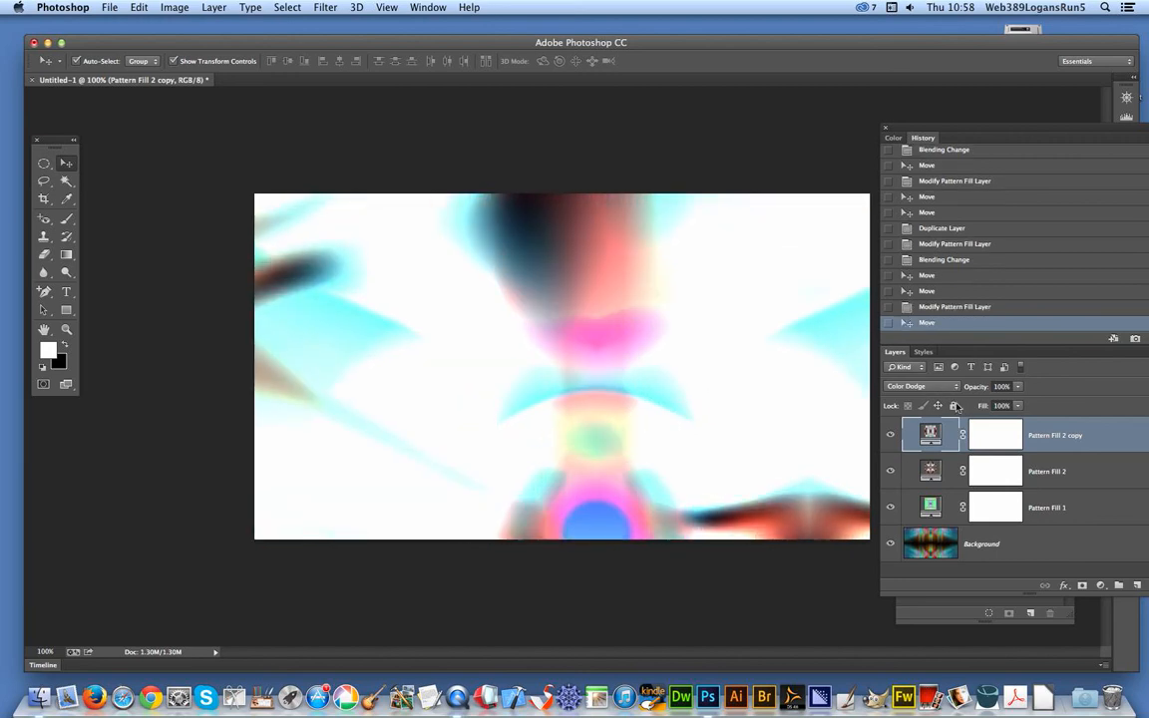
Set the duplicated layer's pattern scale to 50%.
double_click(930, 435)
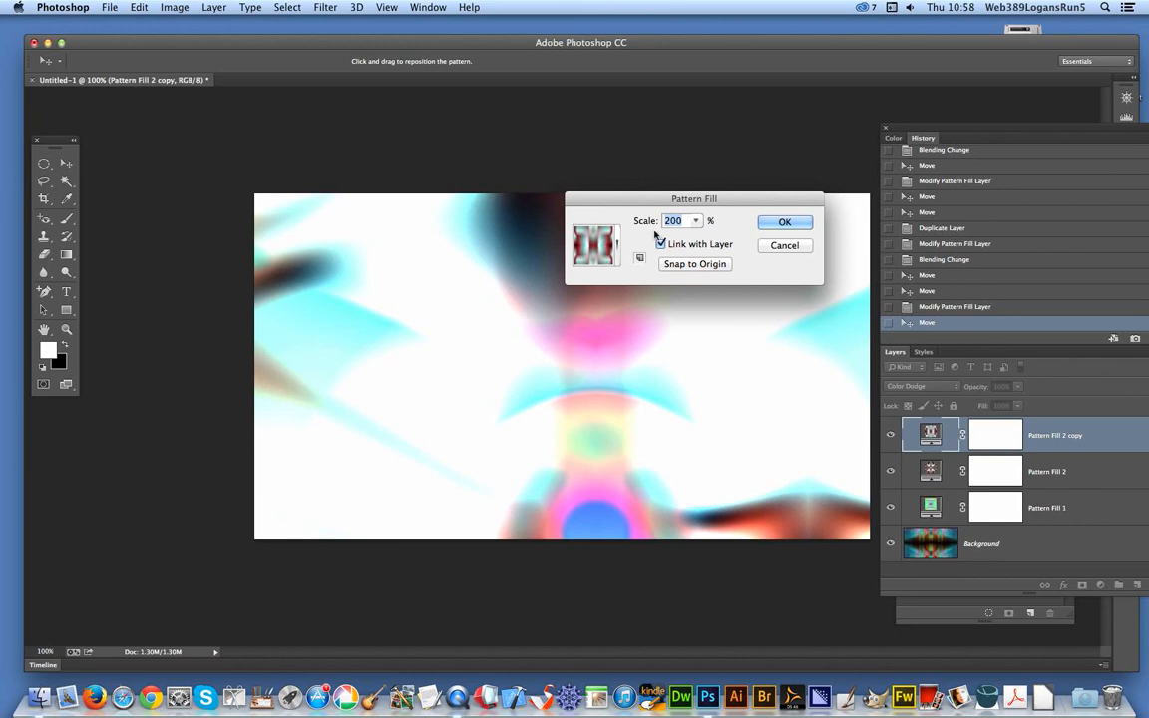
type("50")
left_click(787, 222)
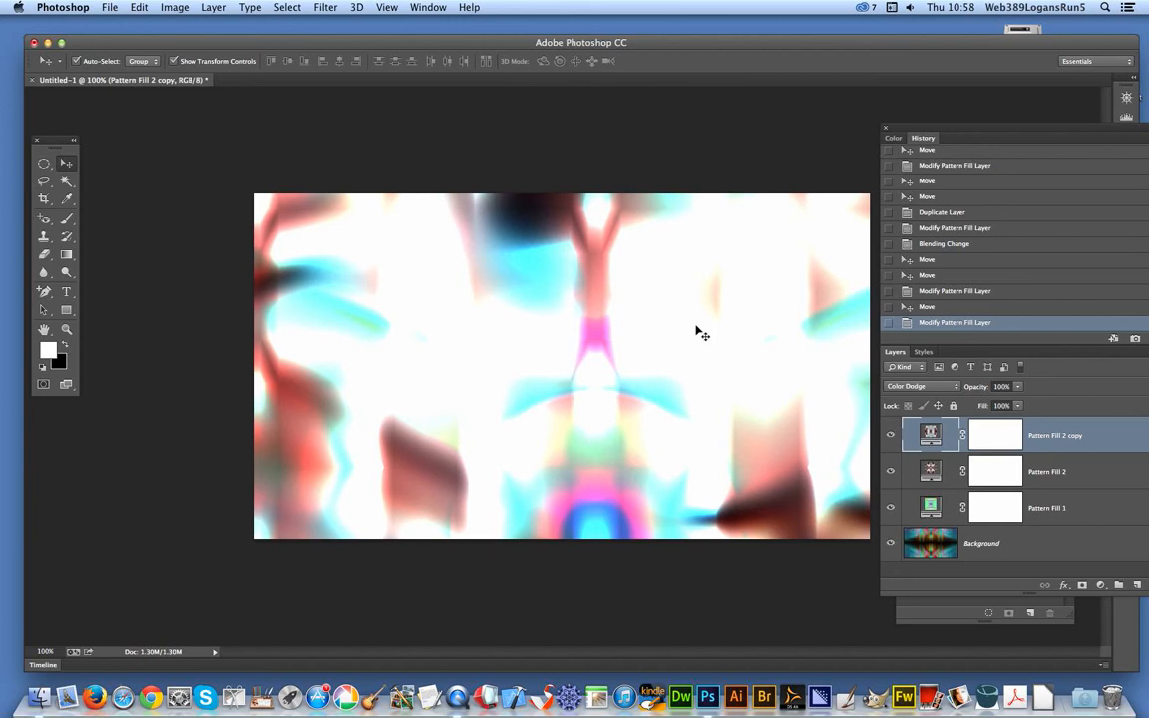
Set the duplicated layer's blend mode to Difference and shift its pattern slightly to the left.
left_click(925, 389)
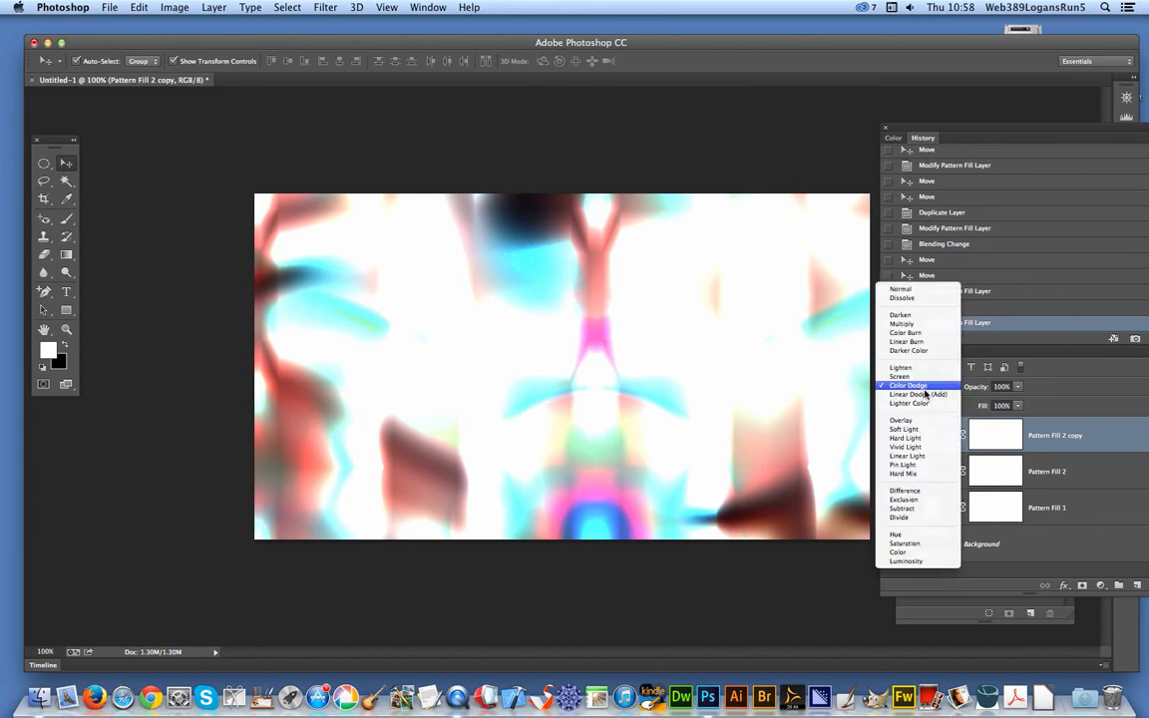
left_click(952, 486)
left_click_drag(525, 336, 530, 343)
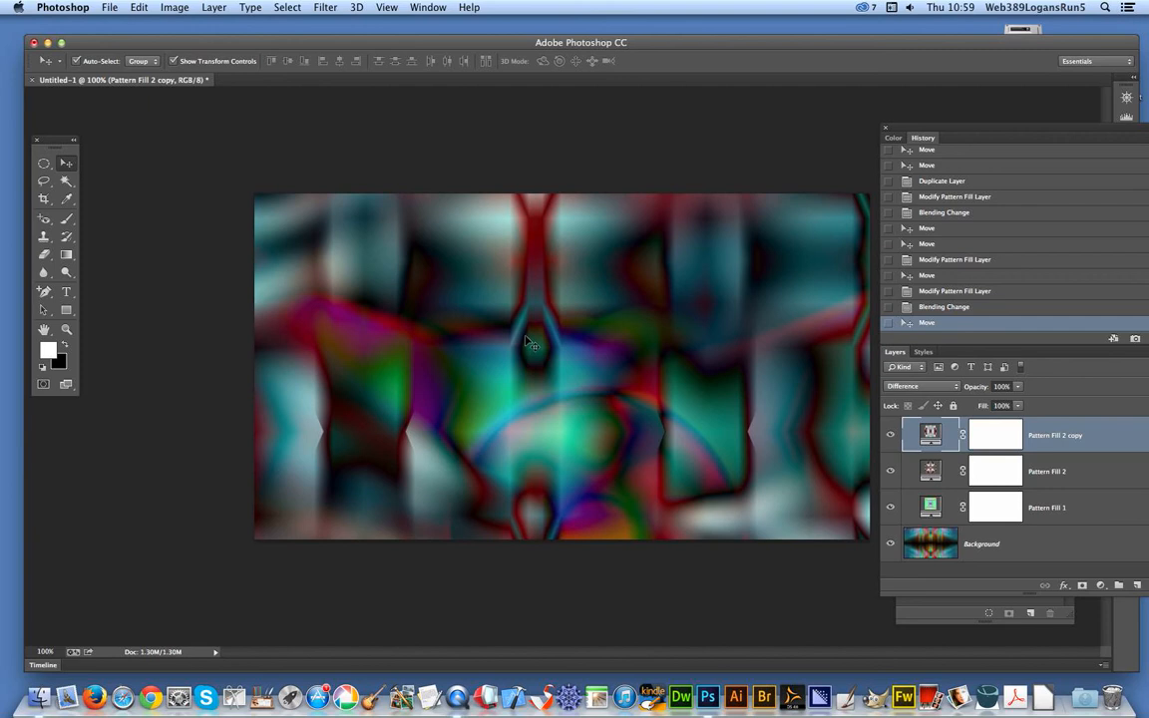